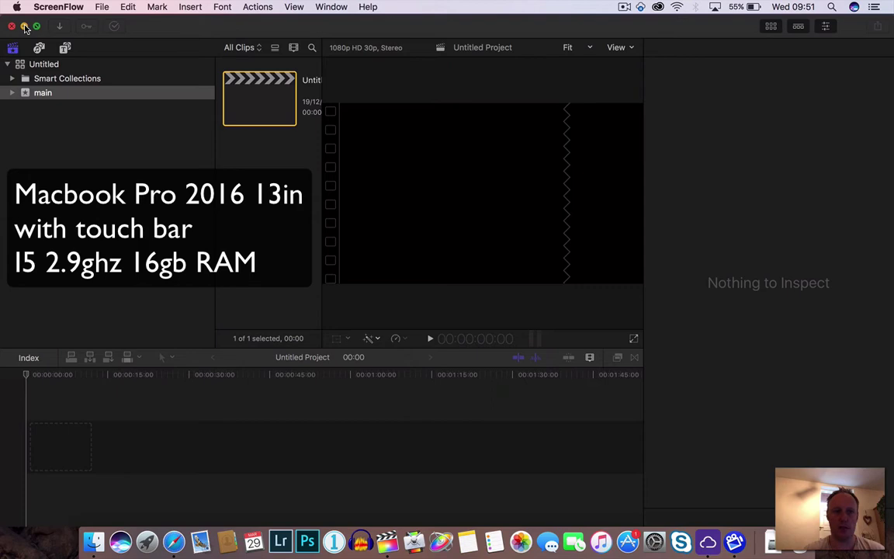
- Minimize Final Cut Pro to reveal the desktop with the BruceX Test 5K.fcpxml file
click(24, 26)
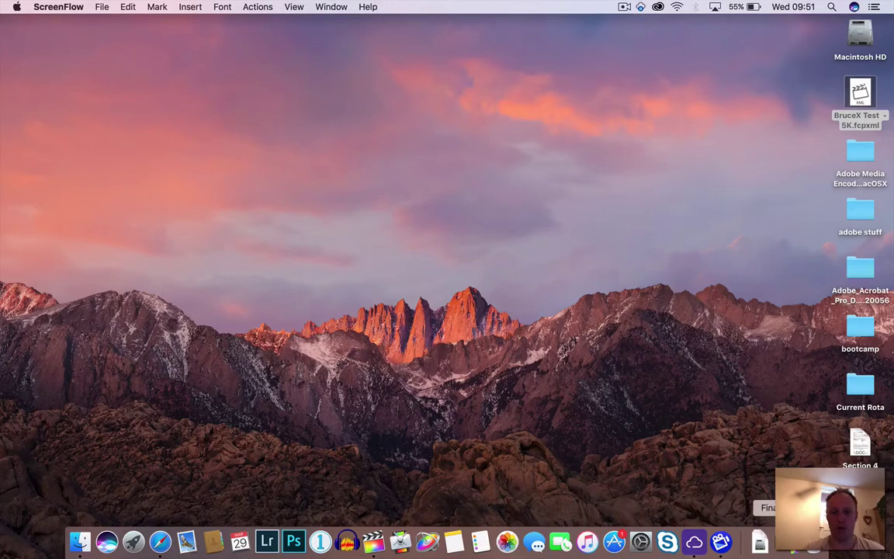
- Launch QuickTime Player via Spotlight ('qui'), close its file picker unopened, and return to Final Cut Pro
click(791, 542)
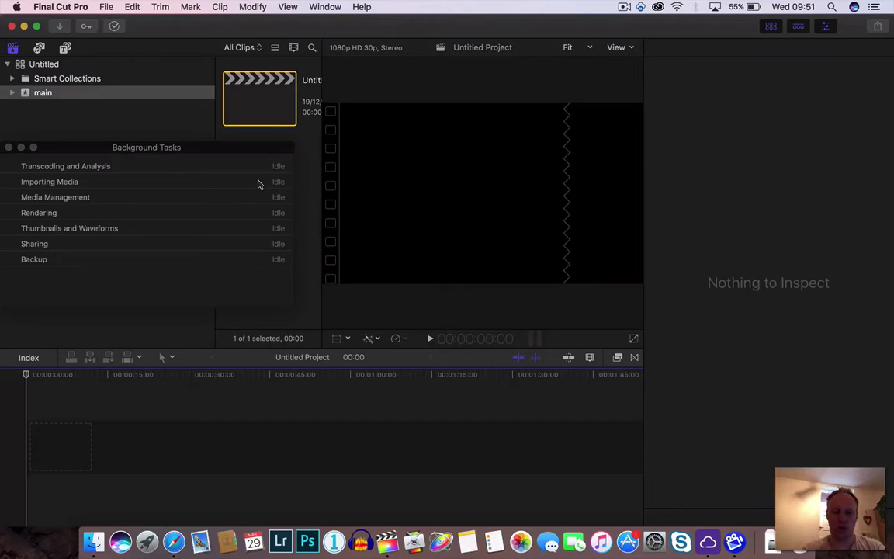
key(super+space)
text(qui)
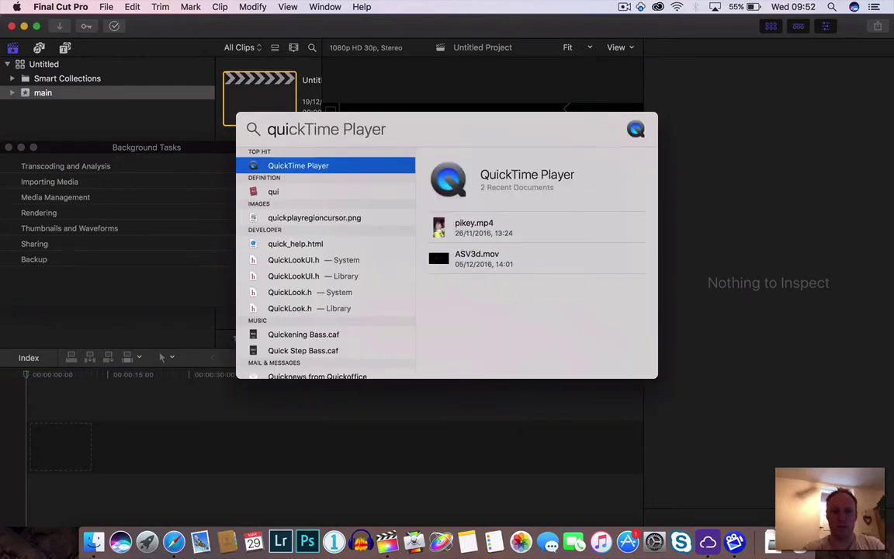
key(Return)
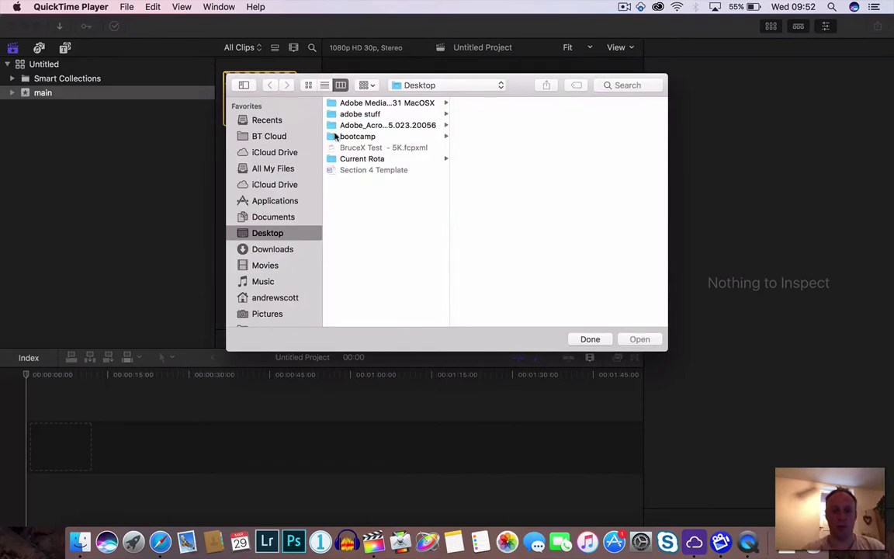
click(590, 339)
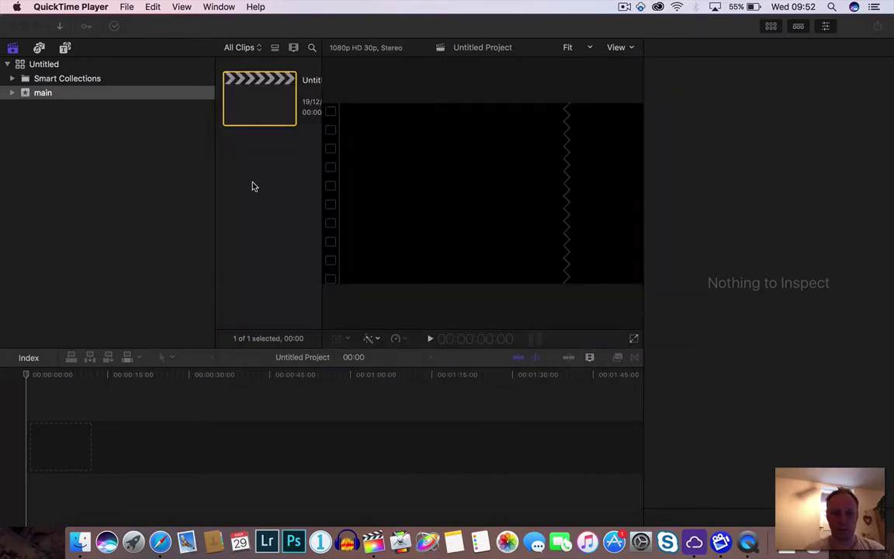
click(218, 184)
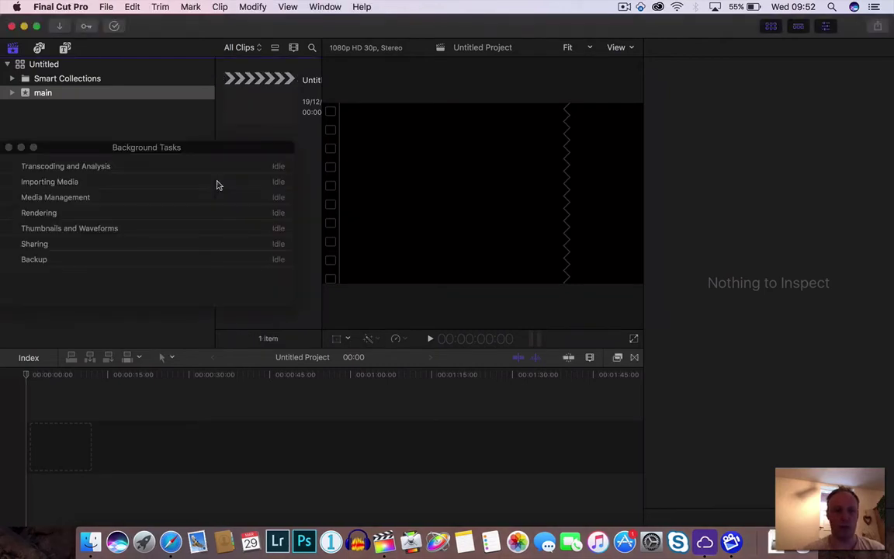
click(62, 6)
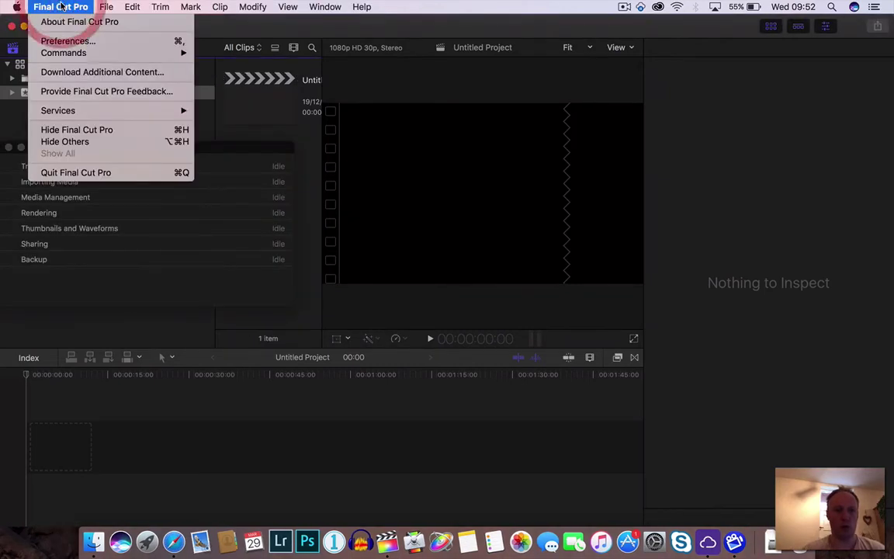
click(79, 43)
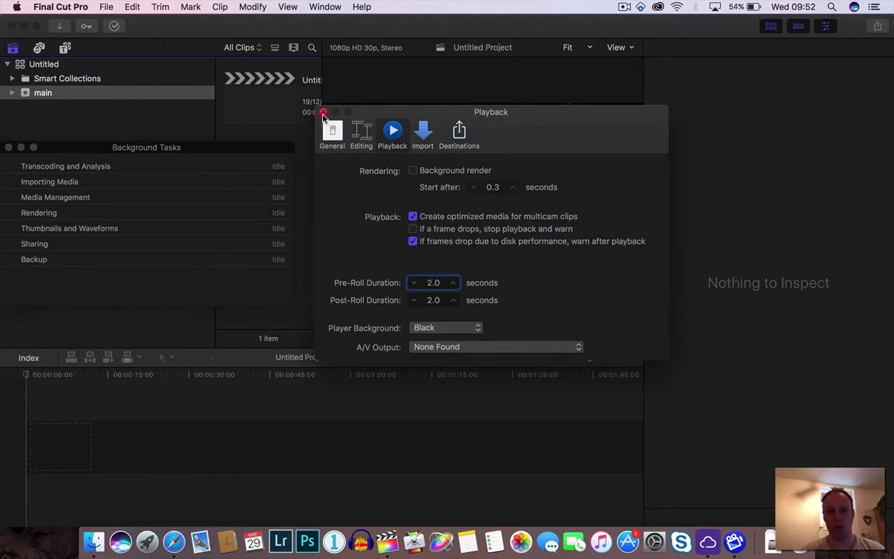
click(323, 114)
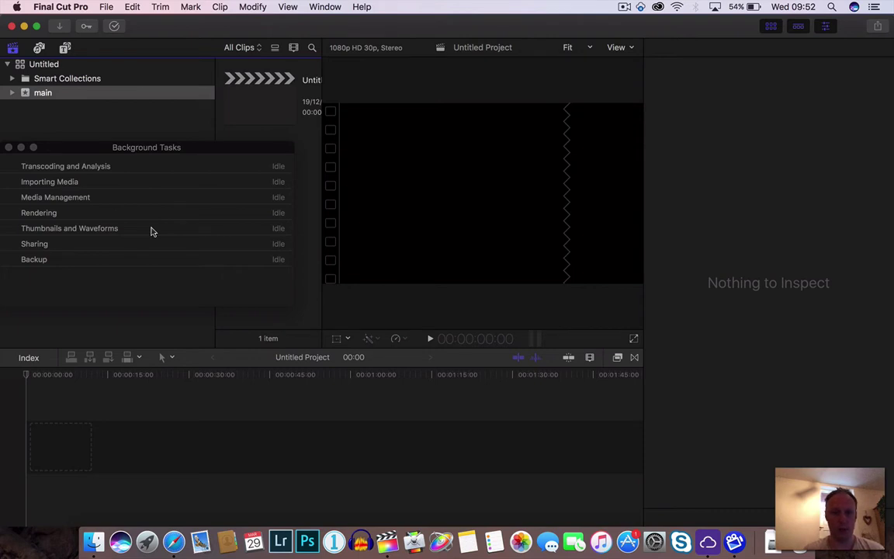
- Import BruceX Test - 5K.fcpxml from the Desktop through File > Import > XML
click(107, 7)
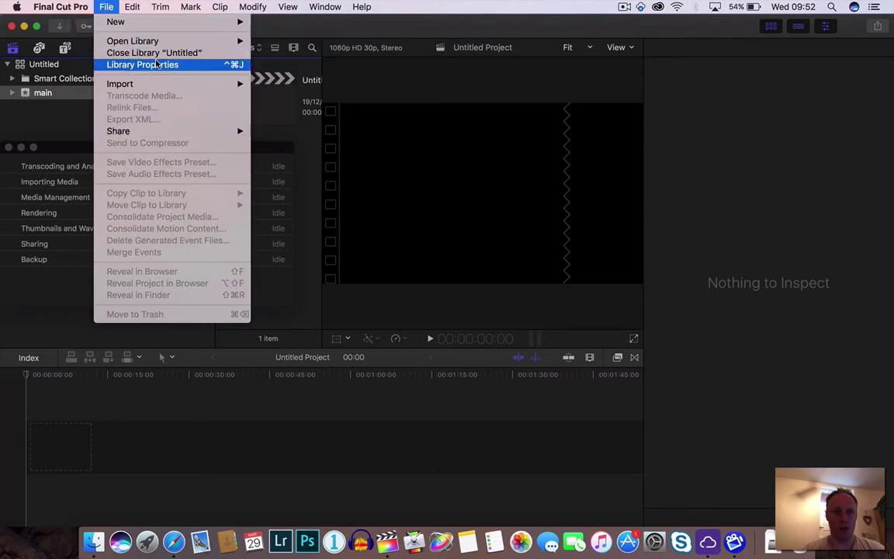
mouse_move(158, 83)
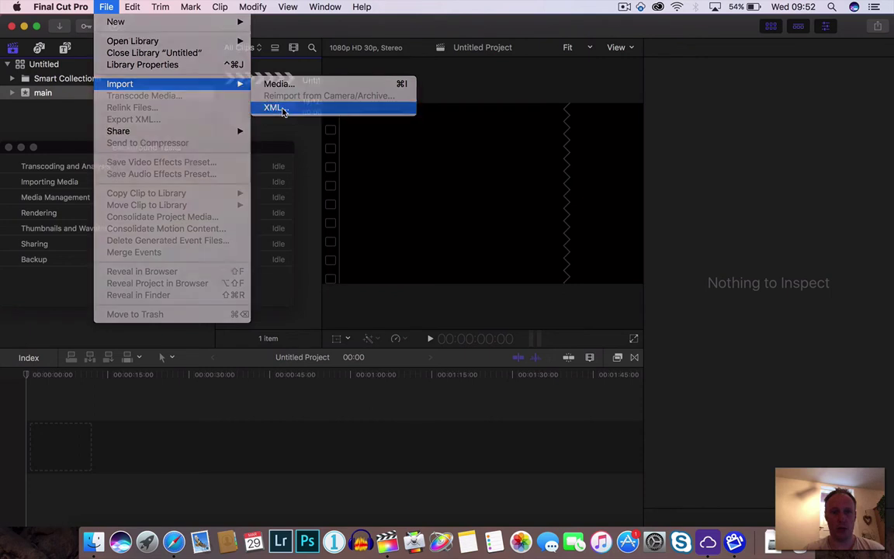
click(283, 110)
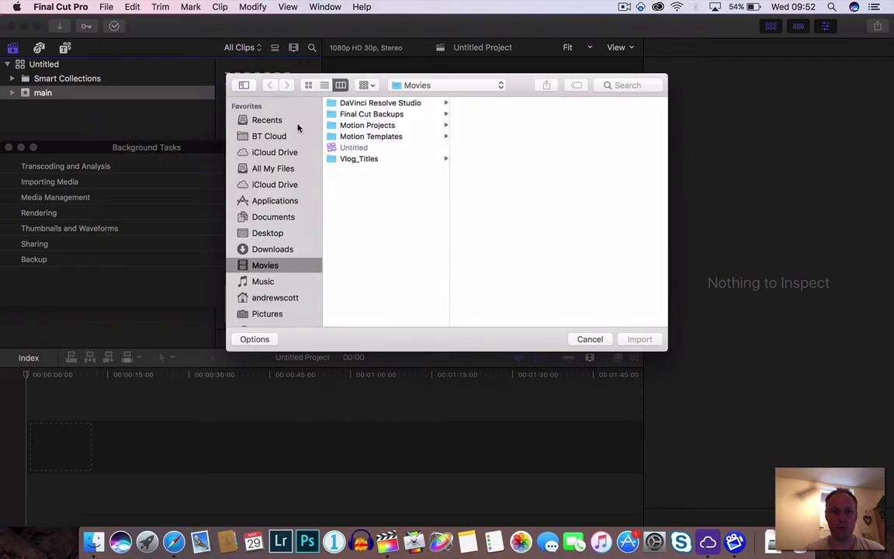
click(278, 218)
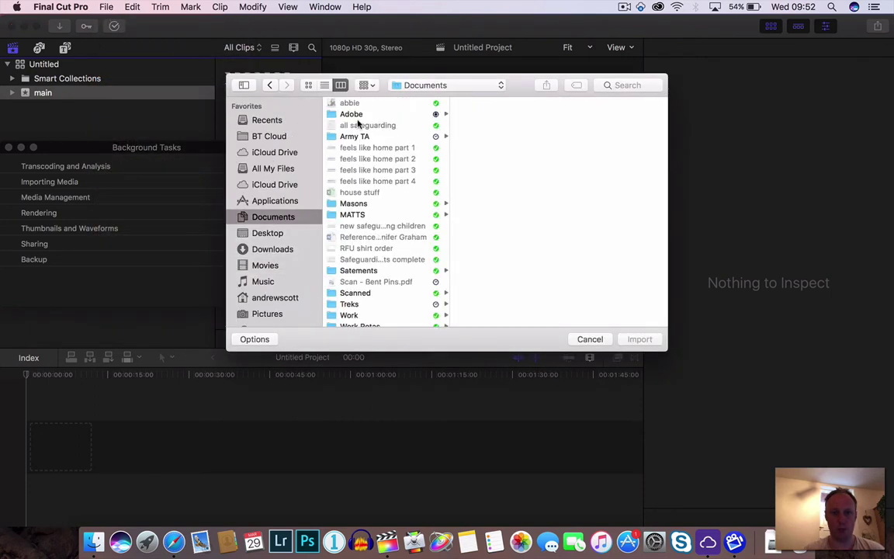
click(284, 188)
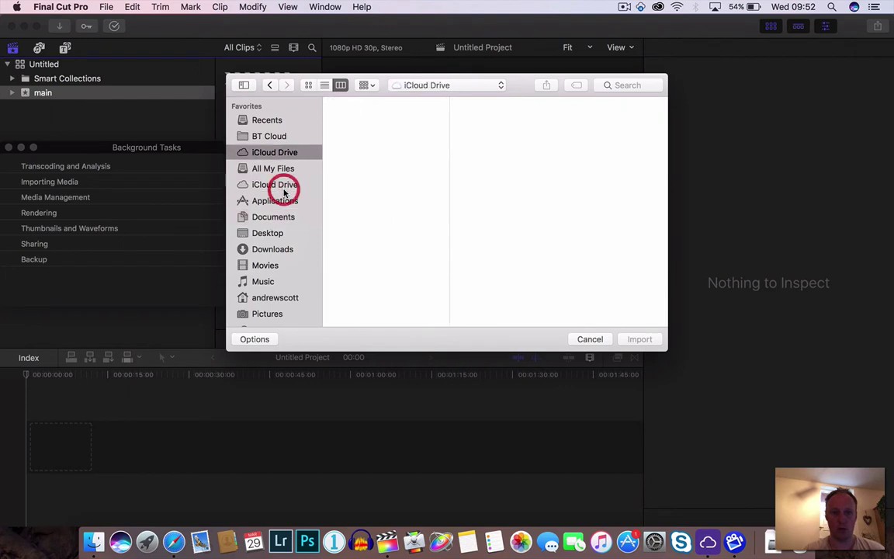
click(280, 234)
click(359, 149)
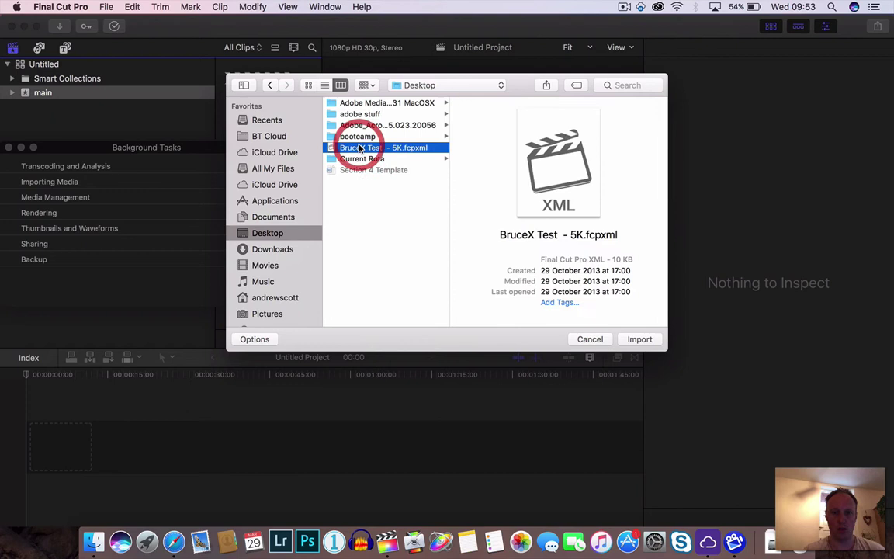
click(640, 339)
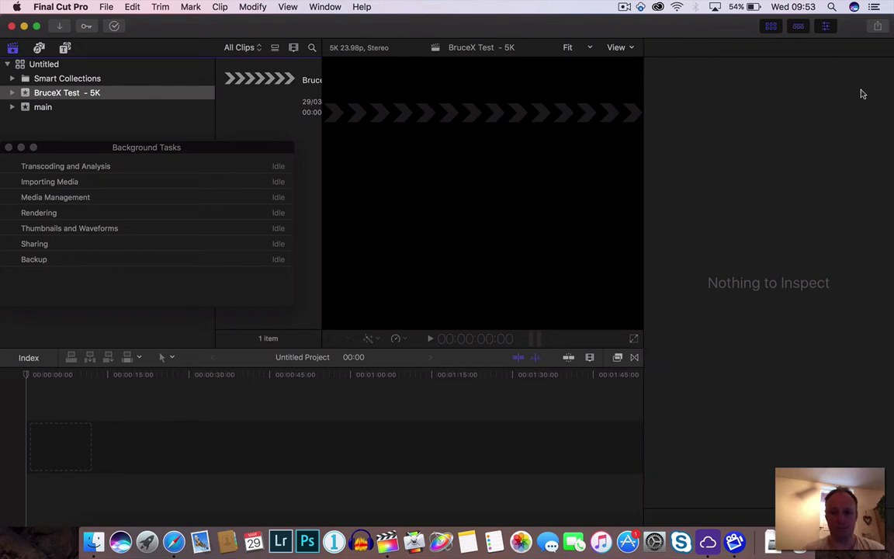
- Cycle through the running apps with Cmd-Tab, landing back on Final Cut Pro
key(super+Tab)
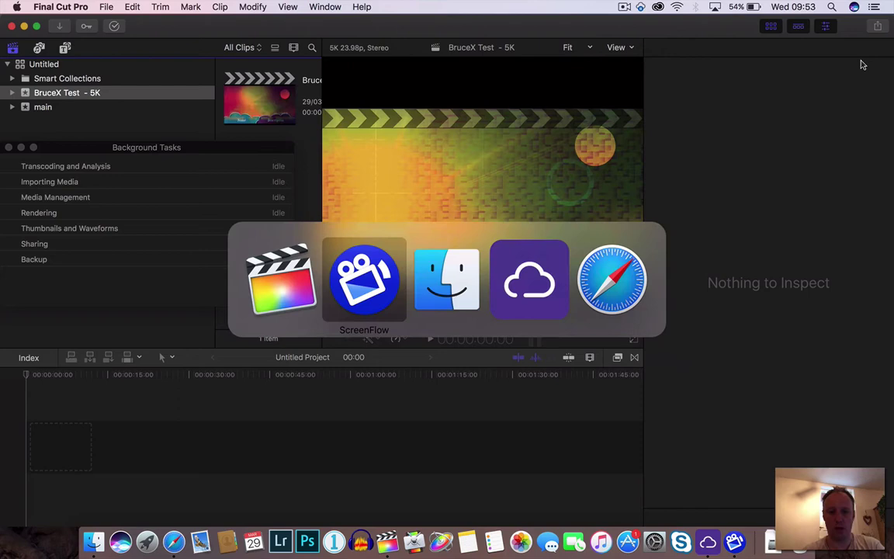
key(super+Tab)
key(super+shift+Tab)
key(super+shift+Tab)
key(super+Tab)
key(super+Tab)
key(super+Tab)
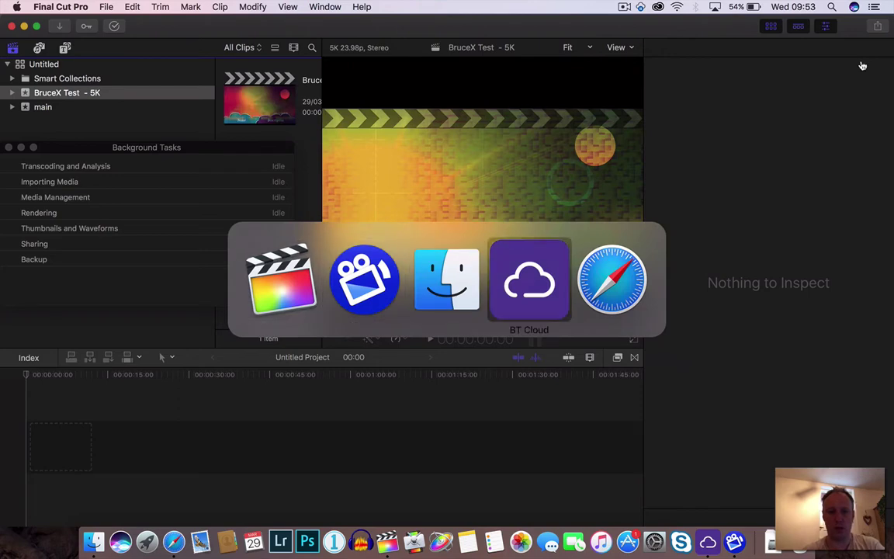
key(super+shift+Tab)
key(super+shift+Tab)
key(super+shift+Tab)
- Launch QuickTime Player with 'qu', close its file picker, quit it, and switch back to Final Cut Pro
key(super+space)
text(qu)
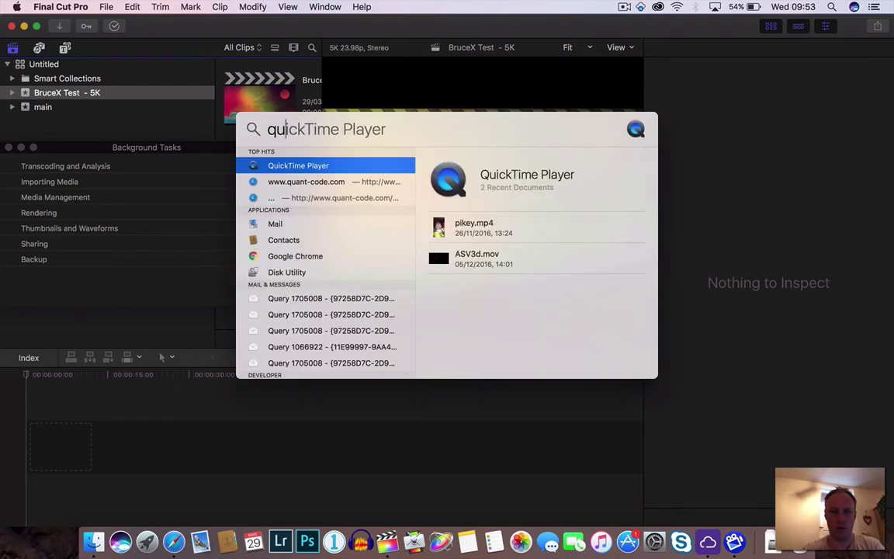
key(Return)
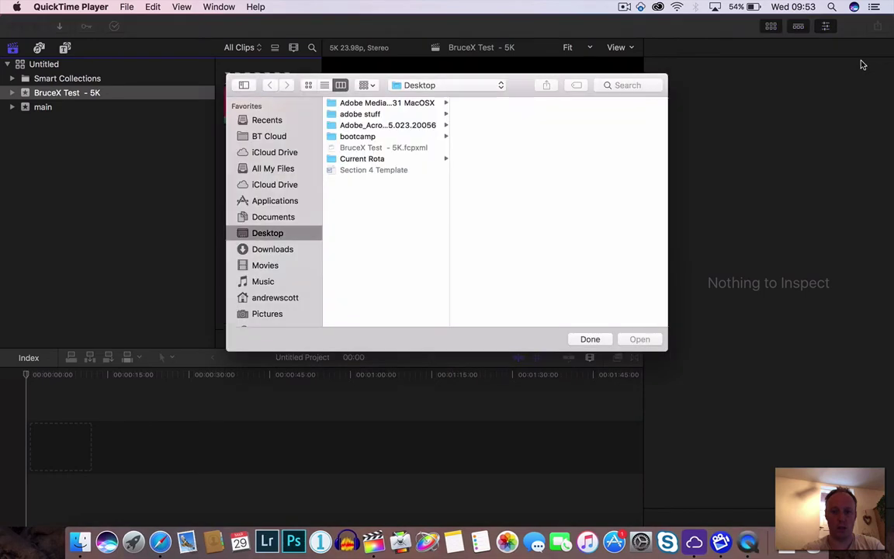
click(600, 343)
key(super+q)
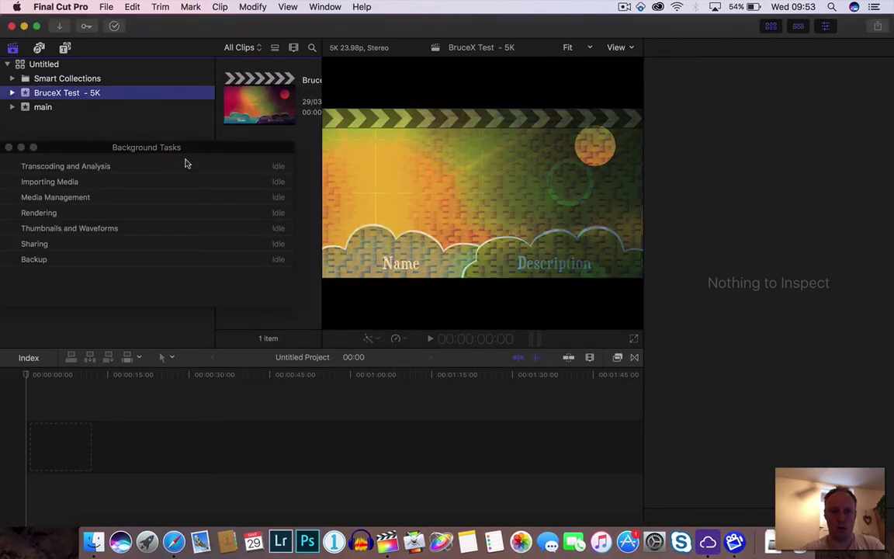
key(super+Tab)
key(super+Tab)
key(super+shift+Tab)
key(super+shift+Tab)
click(133, 457)
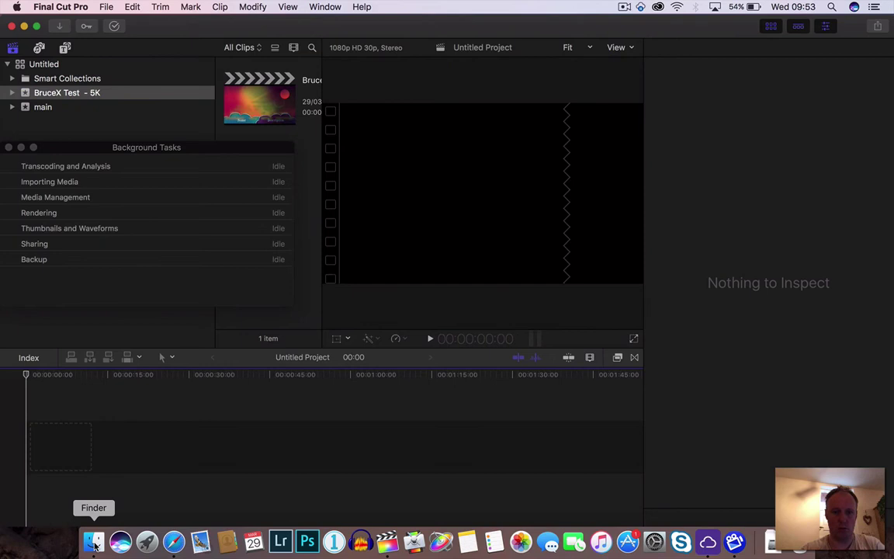
- Relaunch QuickTime Player ('quick'), browse Documents, Downloads and Desktop, then close the browser unopened
key(super+space)
text(quick)
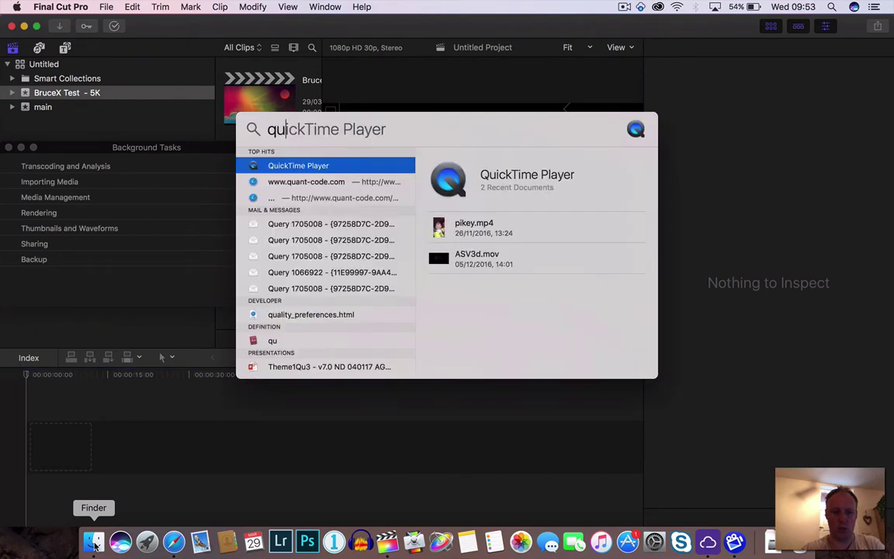
key(Return)
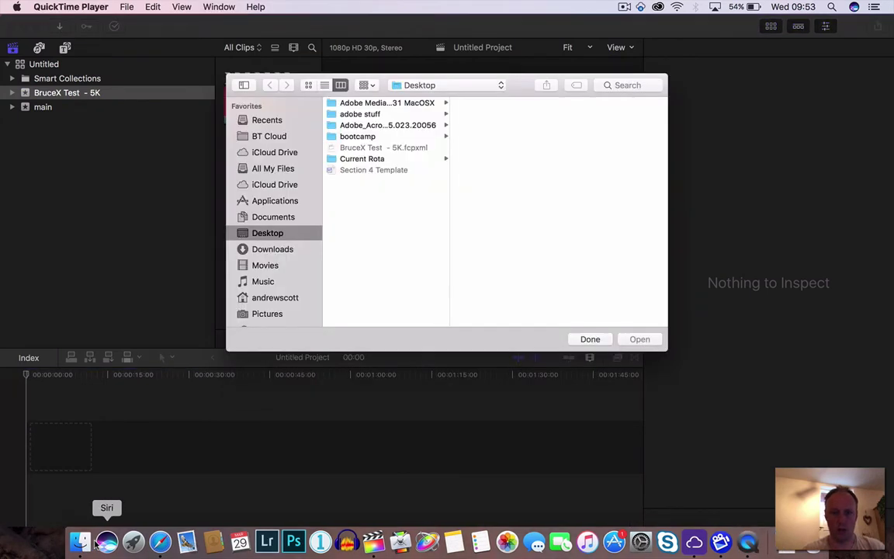
click(268, 217)
click(270, 247)
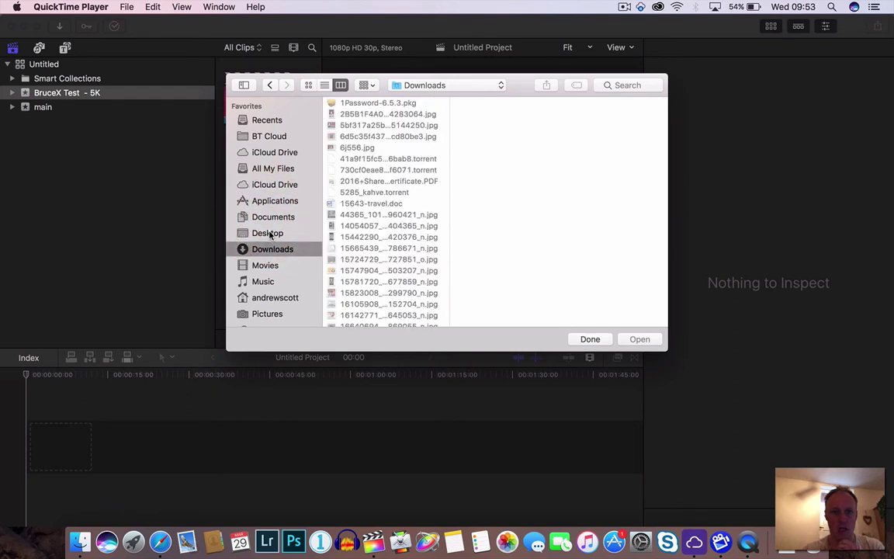
click(266, 232)
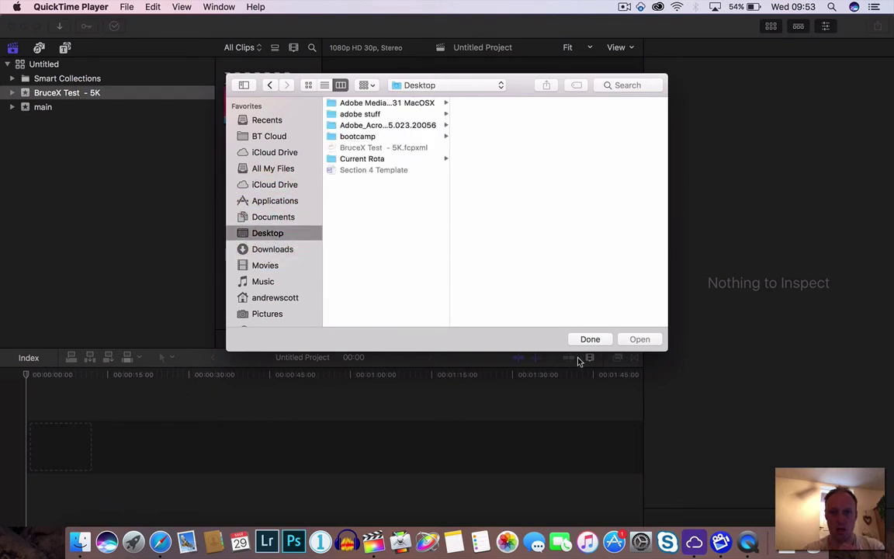
click(592, 339)
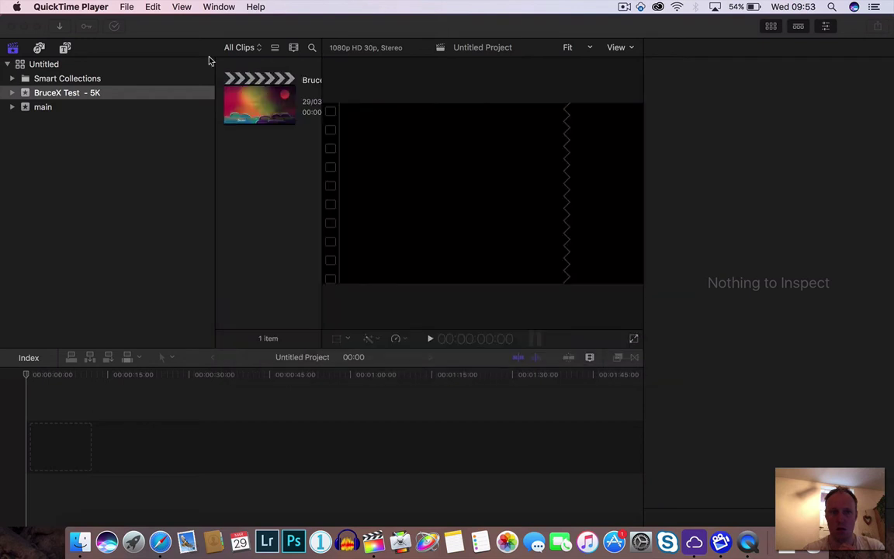
- Look over QuickTime Player's menus, then quit it and return to Final Cut Pro
click(129, 6)
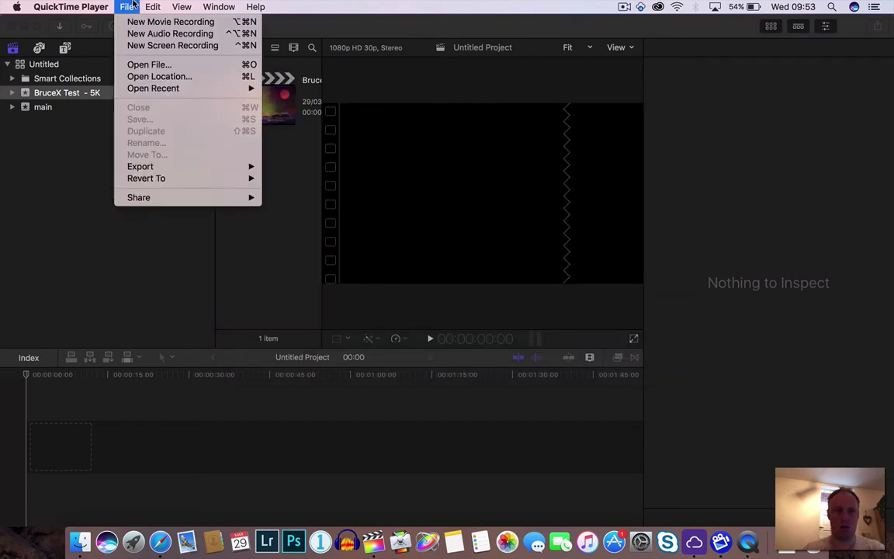
mouse_move(189, 7)
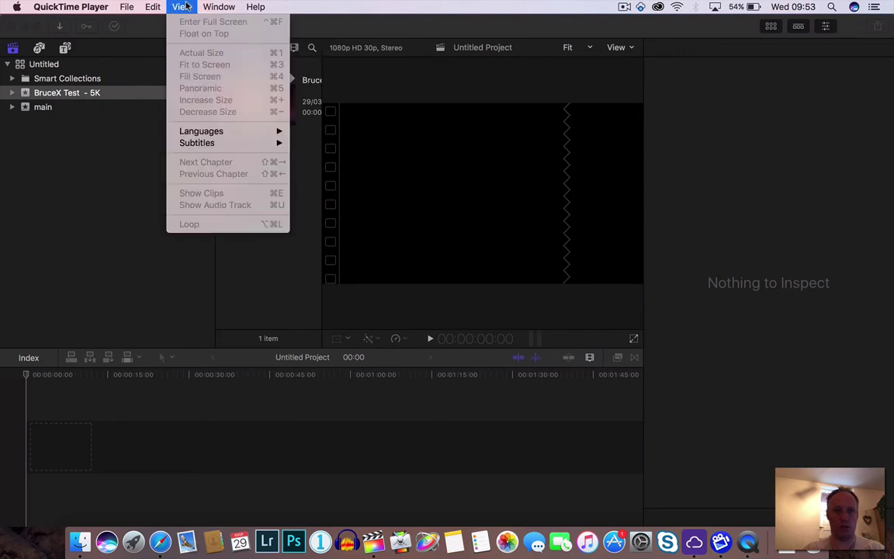
mouse_move(143, 4)
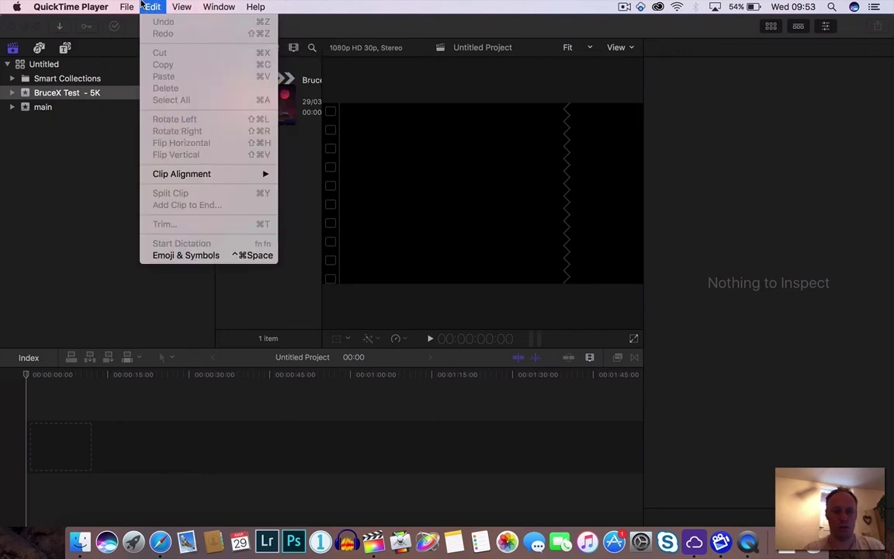
key(super+Tab)
key(super+Tab)
key(super+Tab)
key(super+Tab)
key(super+Tab)
key(super+Tab)
key(super+q)
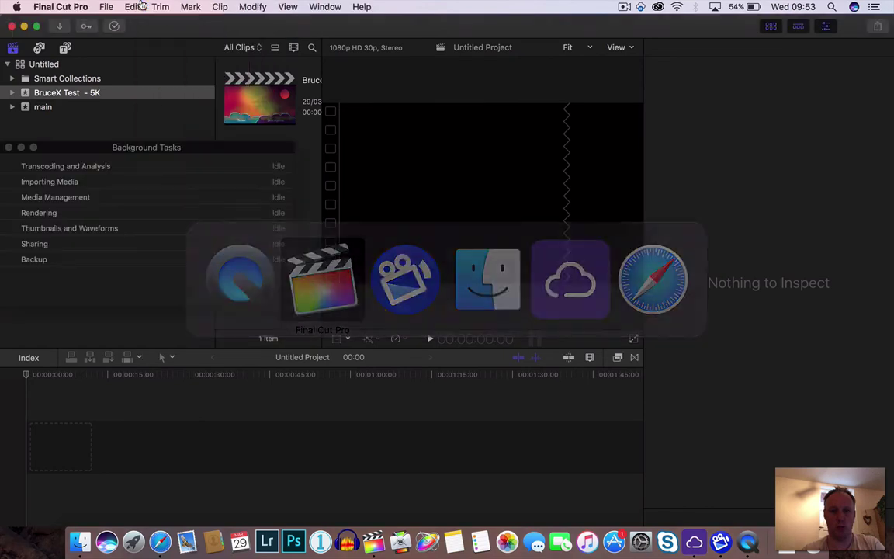
key(super+Tab)
key(super+Tab)
key(super+Tab)
key(super+Tab)
key(super+Tab)
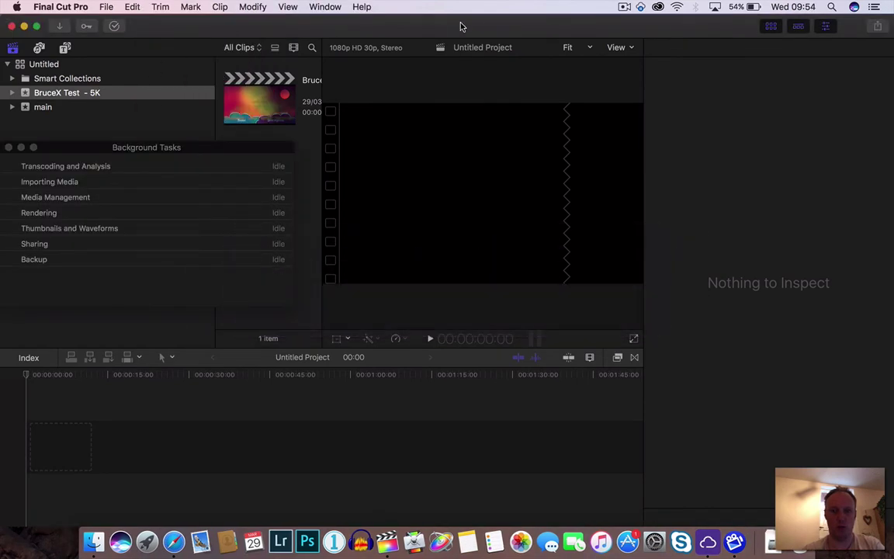
click(623, 7)
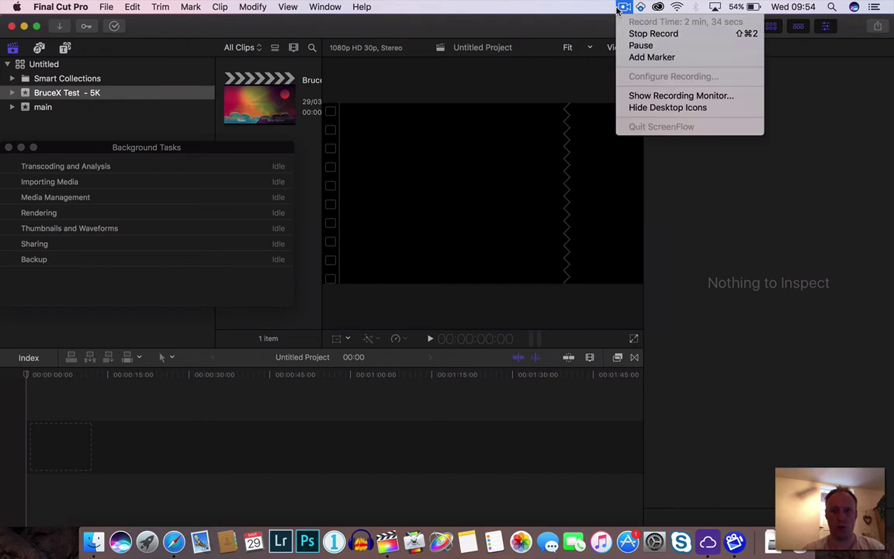
click(641, 45)
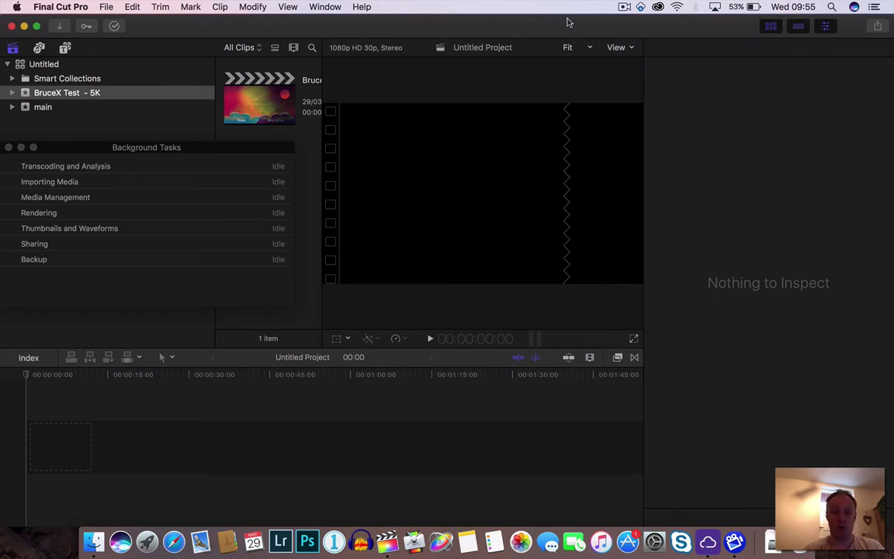
key(super+Tab)
key(Tab)
key(Tab)
key(Tab)
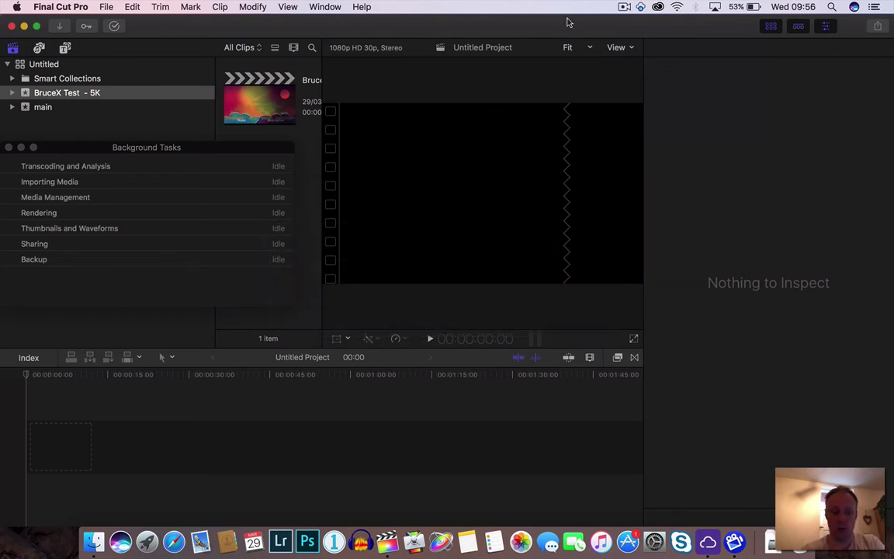
key(super+space)
text(qui)
key(Return)
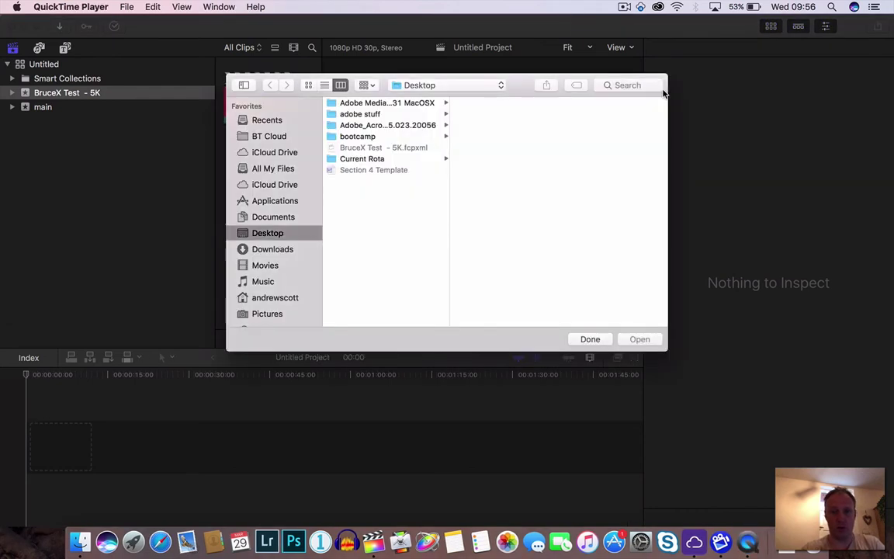
click(593, 339)
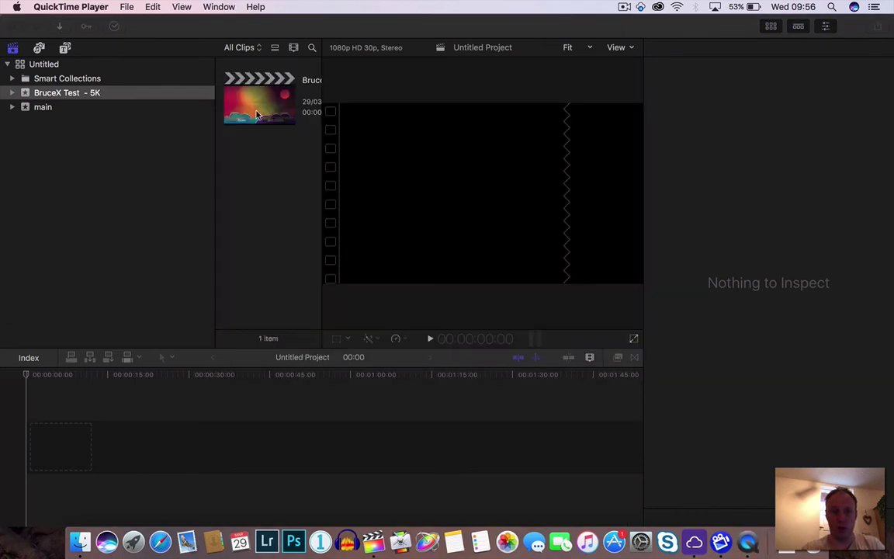
key(super+Tab)
key(Tab)
key(Tab)
key(Tab)
key(Tab)
key(Tab)
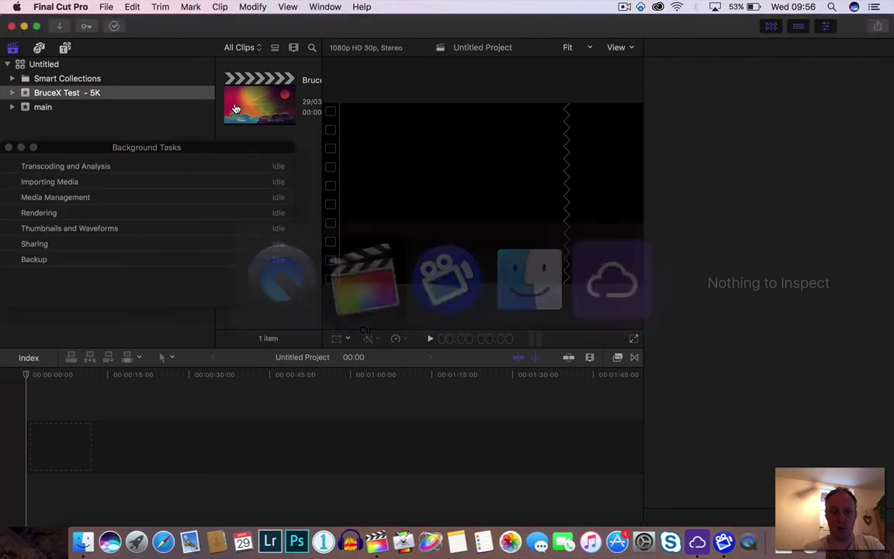
key(super+Tab)
key(Tab)
key(Tab)
key(Tab)
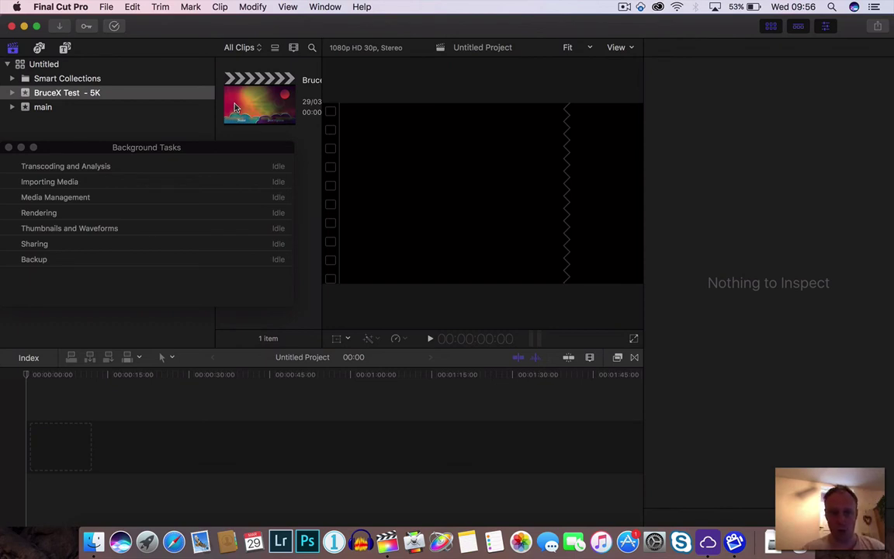
- Share the BruceX Test - 5K clip as a default ProRes 422 Master File into Movies
click(235, 107)
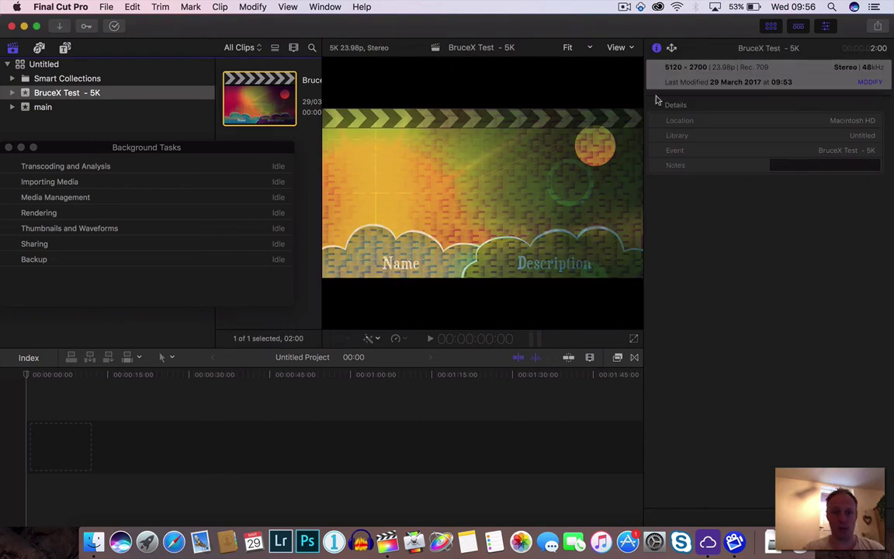
click(882, 29)
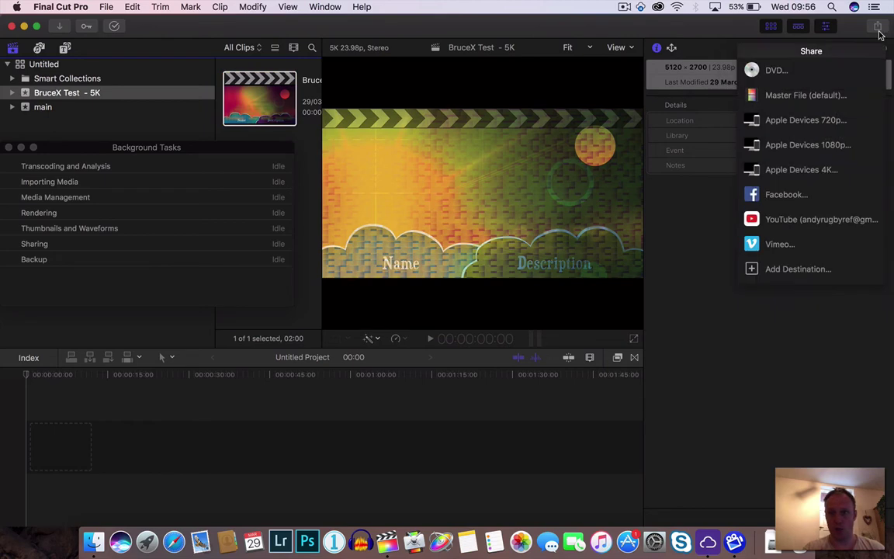
click(832, 95)
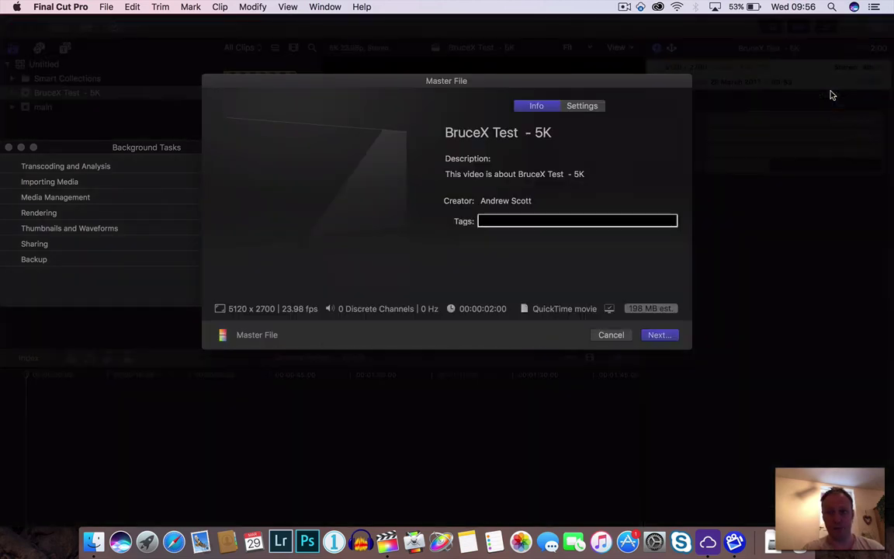
click(584, 115)
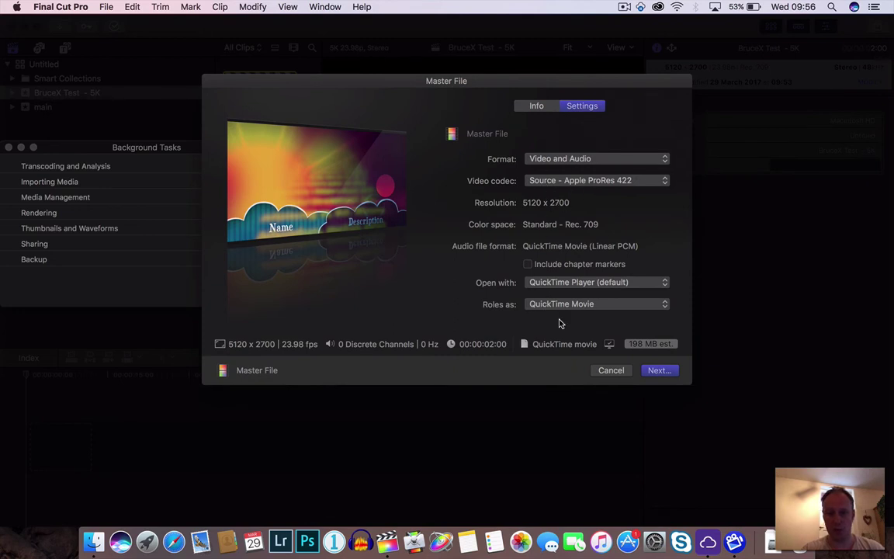
click(649, 373)
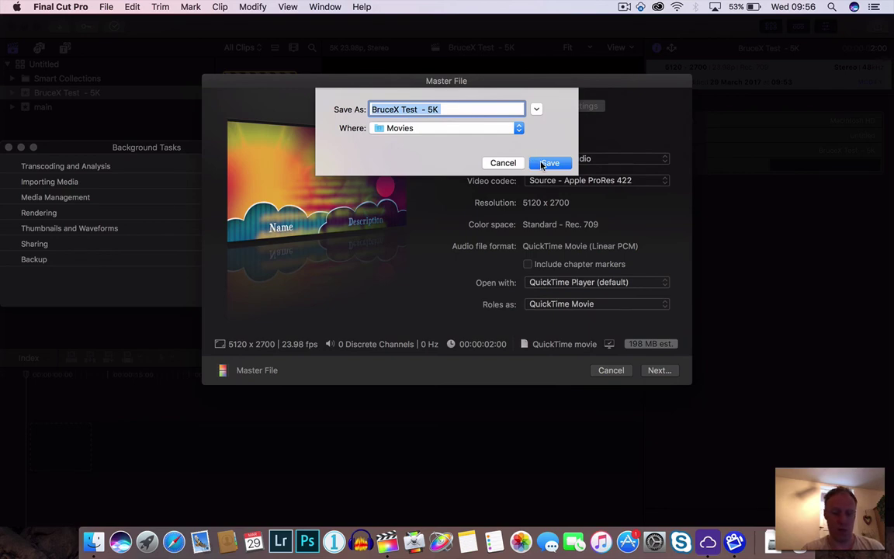
click(550, 163)
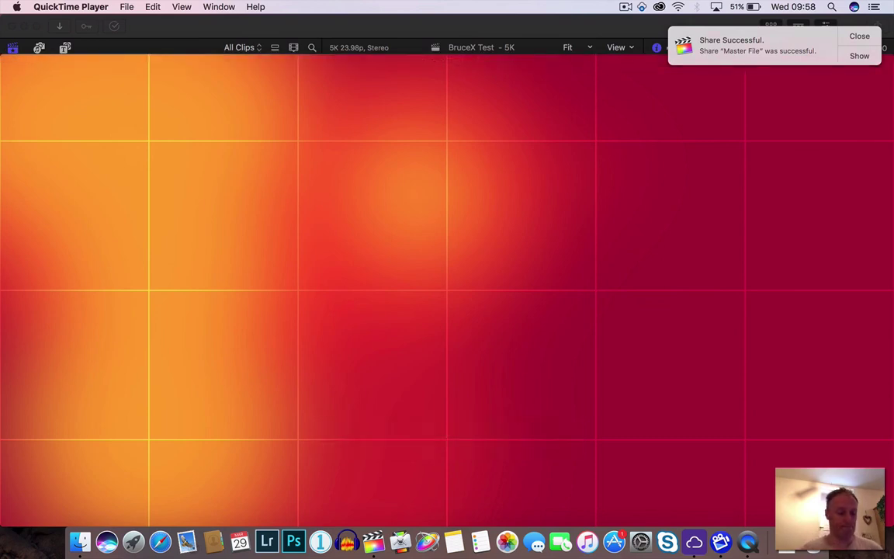
- Close the 'Share Successful' notification over the exported movie
click(858, 37)
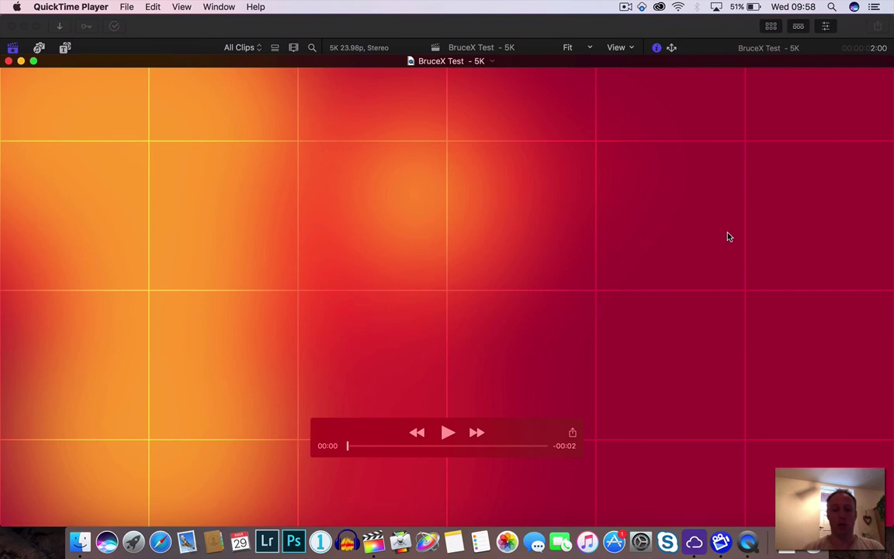